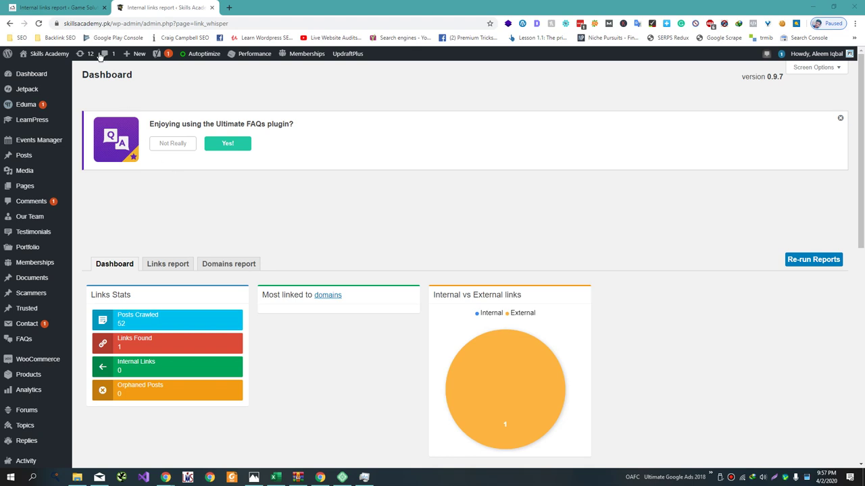
Switch to the Game Solutionz Link Whisper report and decline LastPass's offer to save the localhost login
{"action": "key", "text": "ctrl+shift+Tab"}
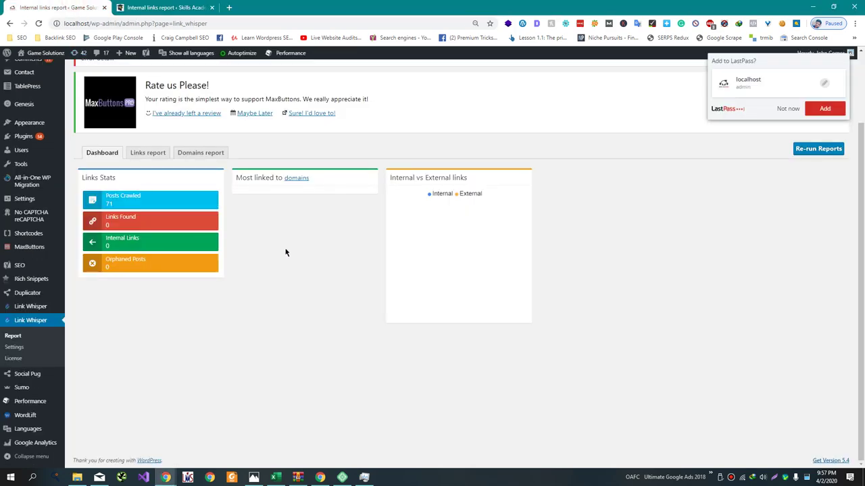
{"action": "scroll", "coordinate": [285, 253], "scroll_direction": "up", "scroll_amount": 2}
{"action": "scroll", "coordinate": [285, 253], "scroll_direction": "down", "scroll_amount": 2}
{"action": "left_click_drag", "start_coordinate": [53, 323], "coordinate": [29, 323]}
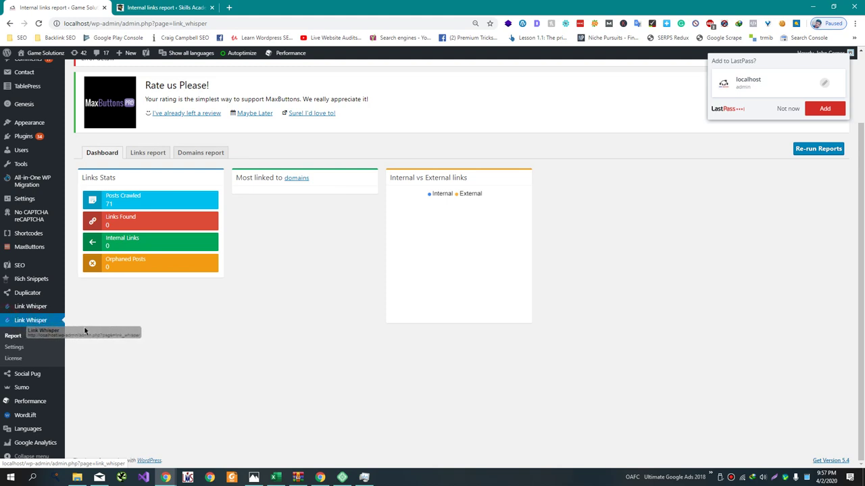
{"action": "scroll", "coordinate": [86, 326], "scroll_direction": "up", "scroll_amount": 2}
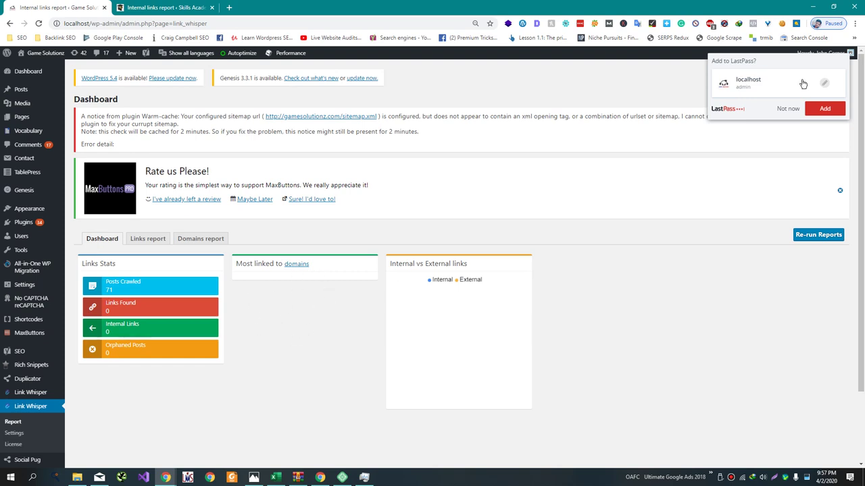
{"action": "left_click", "coordinate": [785, 109]}
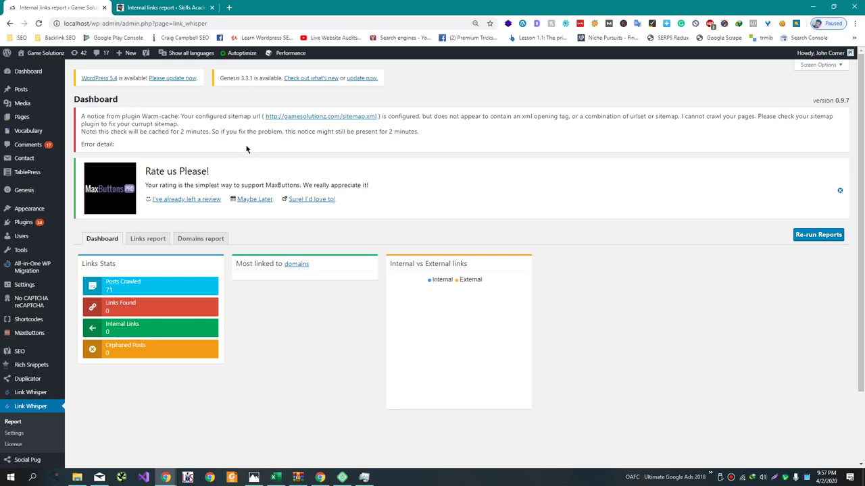
Compare the Link Whisper report dashboards of the Skills Academy and Game Solutionz sites
{"action": "scroll", "coordinate": [248, 152], "scroll_direction": "down", "scroll_amount": 2}
{"action": "left_click", "coordinate": [154, 8]}
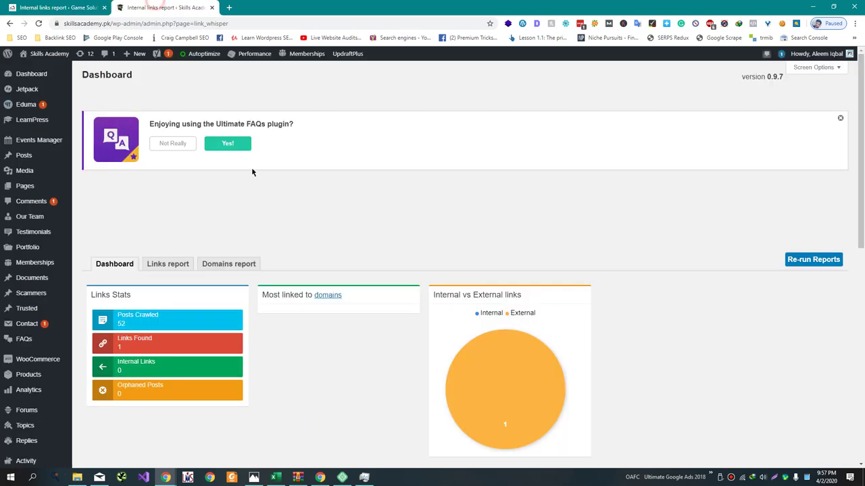
{"action": "scroll", "coordinate": [356, 247], "scroll_direction": "down", "scroll_amount": 3}
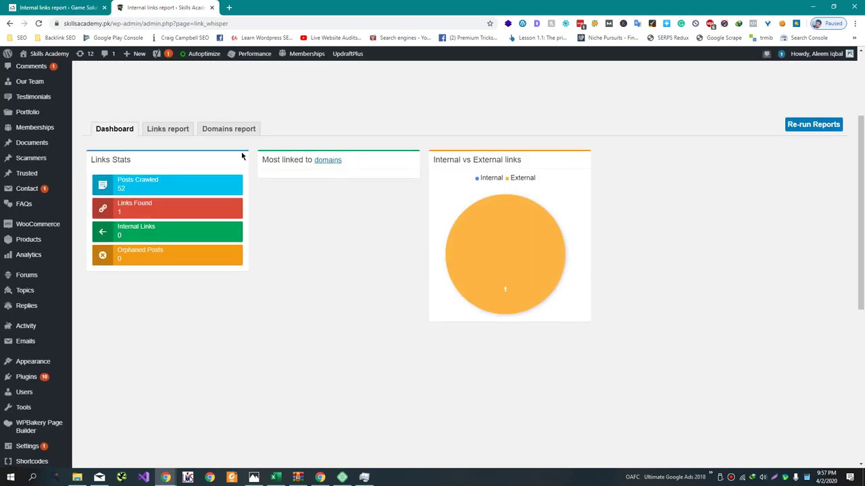
{"action": "key", "text": "ctrl+shift+Tab"}
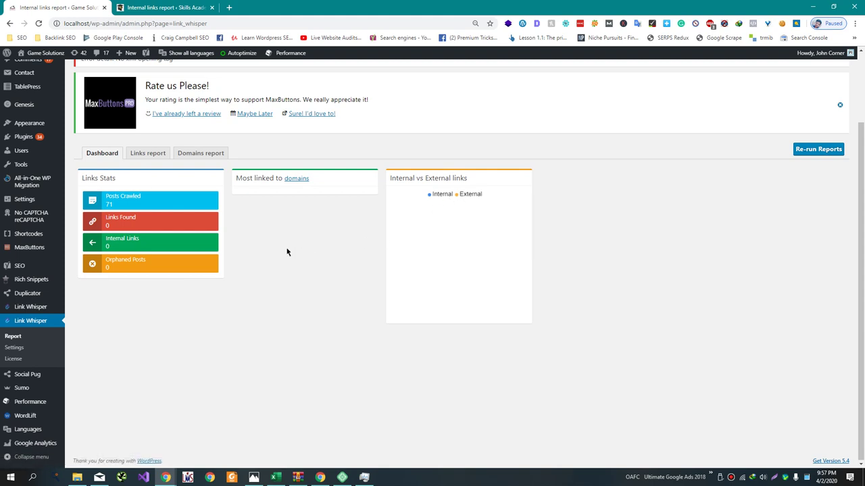
{"action": "scroll", "coordinate": [41, 233], "scroll_direction": "up", "scroll_amount": 2}
{"action": "mouse_move", "coordinate": [44, 230]}
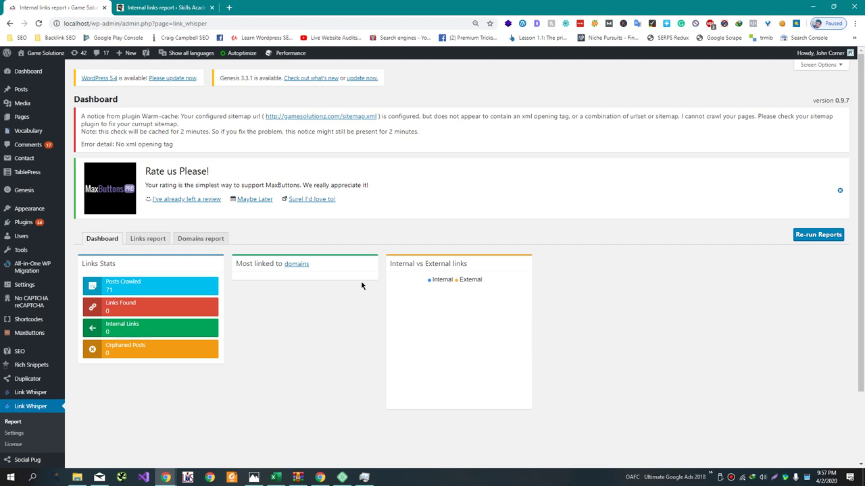
{"action": "scroll", "coordinate": [56, 228], "scroll_direction": "down", "scroll_amount": 1}
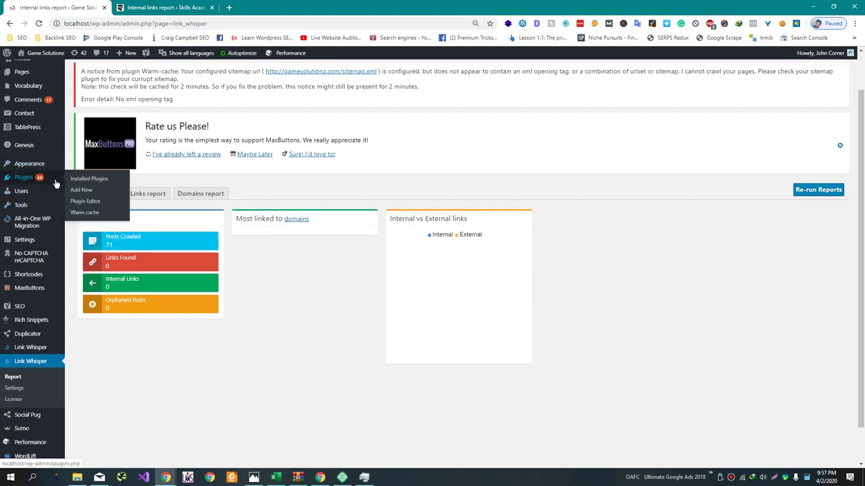
{"action": "scroll", "coordinate": [56, 184], "scroll_direction": "down", "scroll_amount": 1}
{"action": "scroll", "coordinate": [55, 200], "scroll_direction": "up", "scroll_amount": 2}
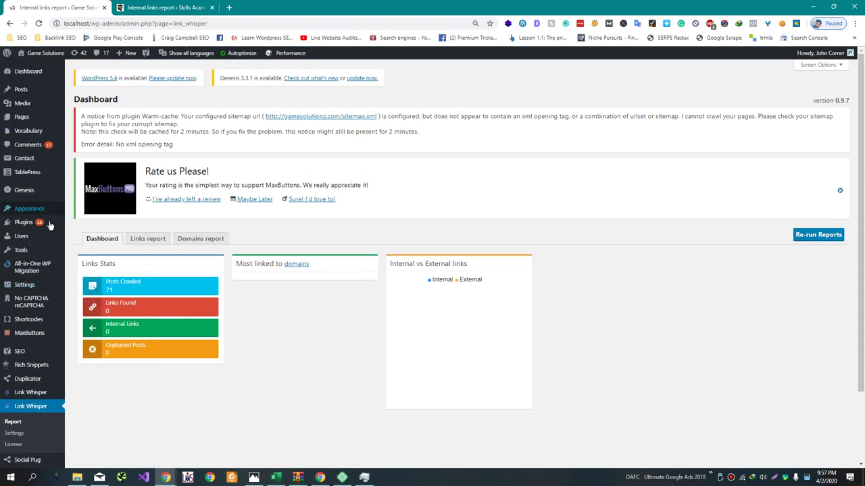
From the Game Solutionz posts list, open "The Best Graphics Card of 2018" and "Top Free Steam Keys" for editing in new tabs
{"action": "left_click", "coordinate": [22, 89]}
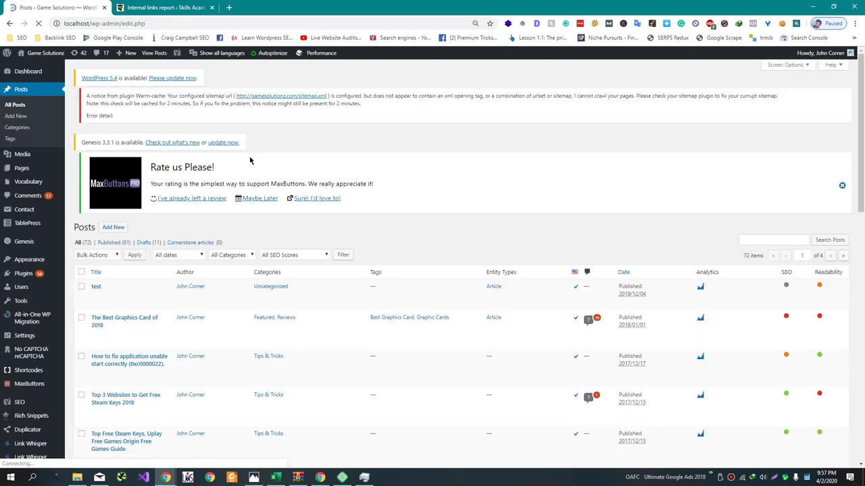
{"action": "scroll", "coordinate": [251, 169], "scroll_direction": "down", "scroll_amount": 1}
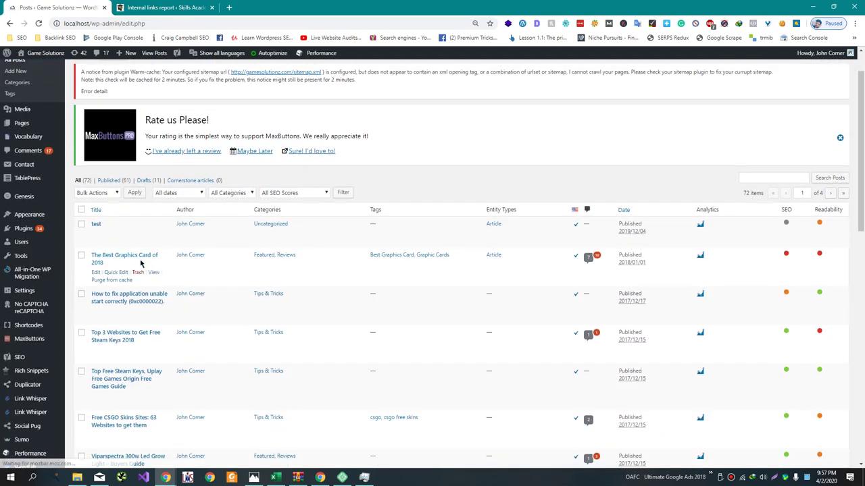
{"action": "middle_click", "coordinate": [142, 257]}
{"action": "scroll", "coordinate": [214, 308], "scroll_direction": "down", "scroll_amount": 2}
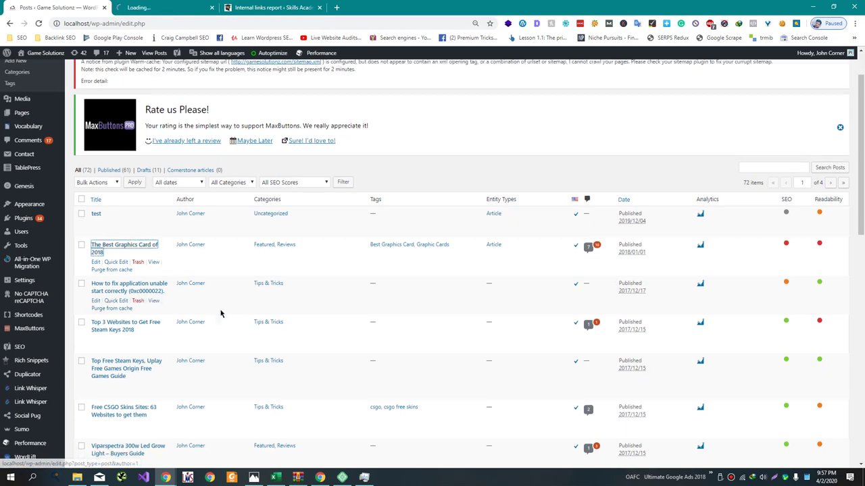
{"action": "scroll", "coordinate": [144, 288], "scroll_direction": "down", "scroll_amount": 1}
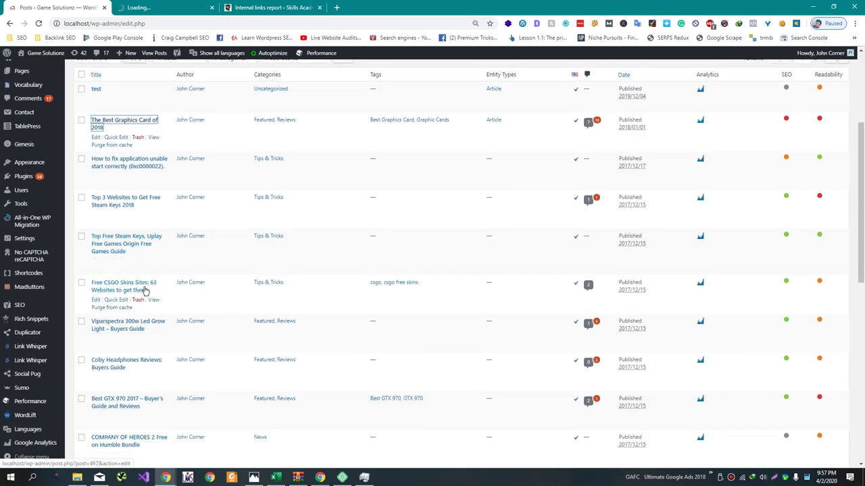
{"action": "middle_click", "coordinate": [128, 245]}
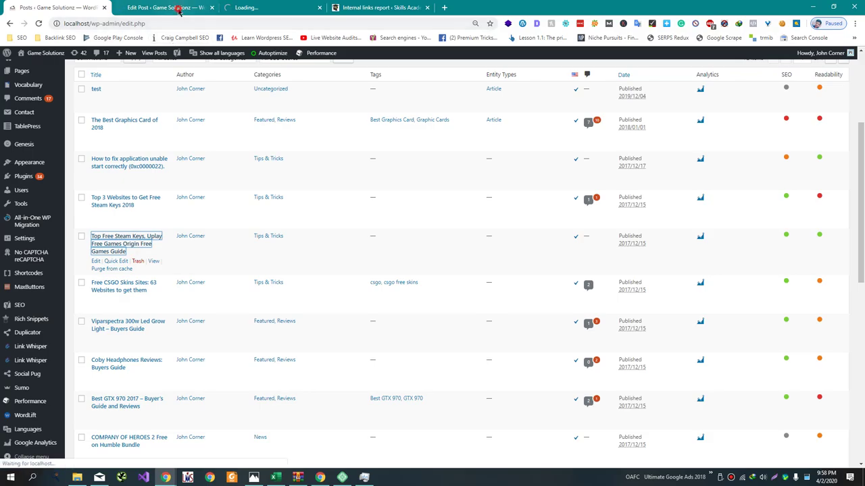
In the Best Graphics Card post's Link Whisper suggestions, select the phrases "play many games" and "play modern games"
{"action": "left_click", "coordinate": [169, 8]}
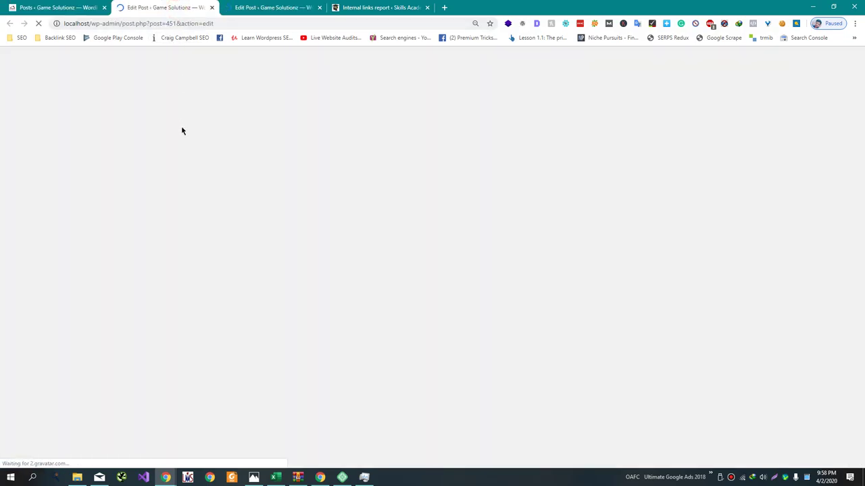
{"action": "scroll", "coordinate": [181, 125], "scroll_direction": "down", "scroll_amount": 6}
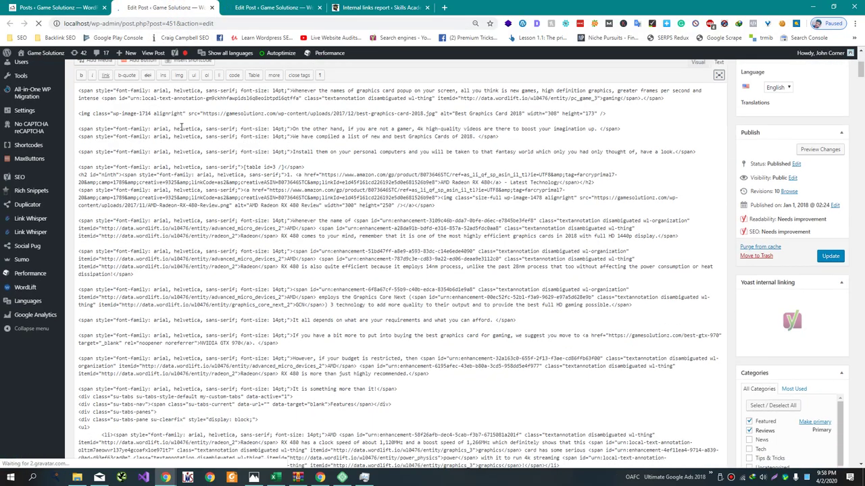
{"action": "scroll", "coordinate": [181, 126], "scroll_direction": "down", "scroll_amount": 8}
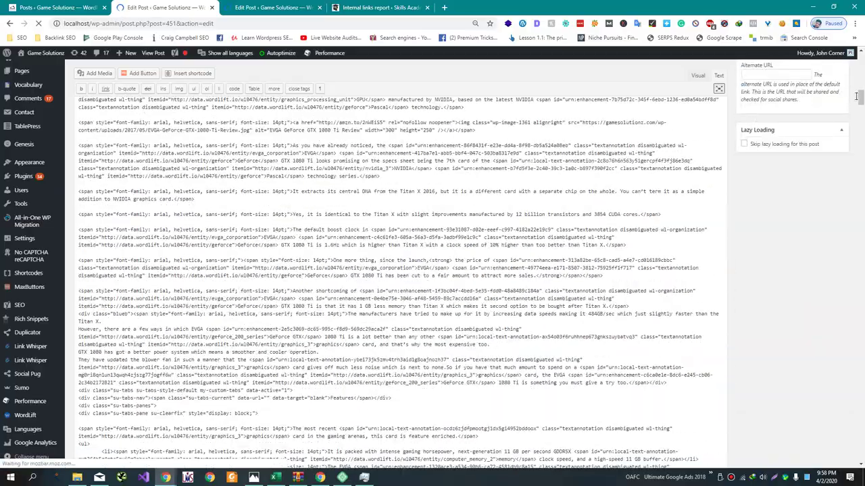
{"action": "scroll", "coordinate": [862, 114], "scroll_direction": "up", "scroll_amount": 4}
{"action": "left_click_drag", "start_coordinate": [861, 114], "coordinate": [860, 420]}
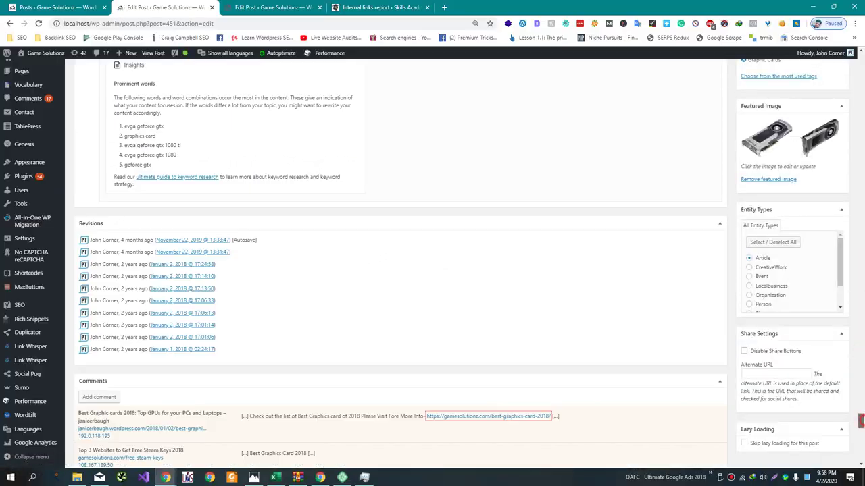
{"action": "scroll", "coordinate": [428, 263], "scroll_direction": "up", "scroll_amount": 3}
{"action": "scroll", "coordinate": [428, 263], "scroll_direction": "down", "scroll_amount": 5}
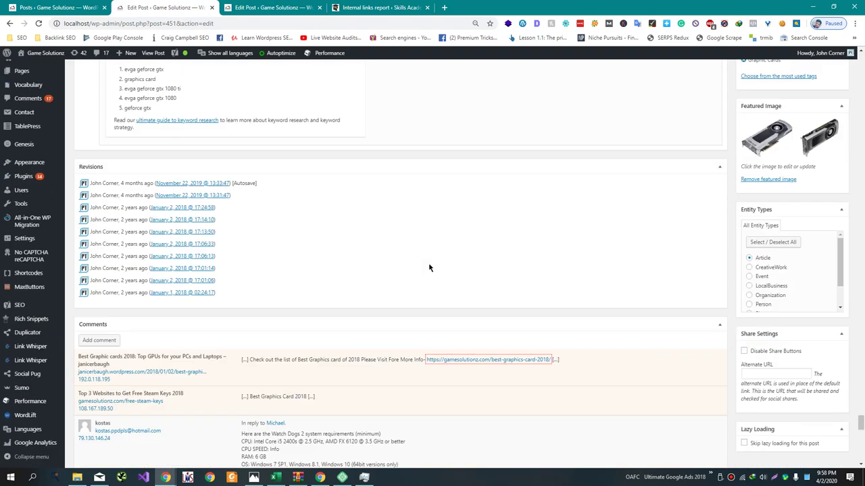
{"action": "scroll", "coordinate": [428, 266], "scroll_direction": "down", "scroll_amount": 10}
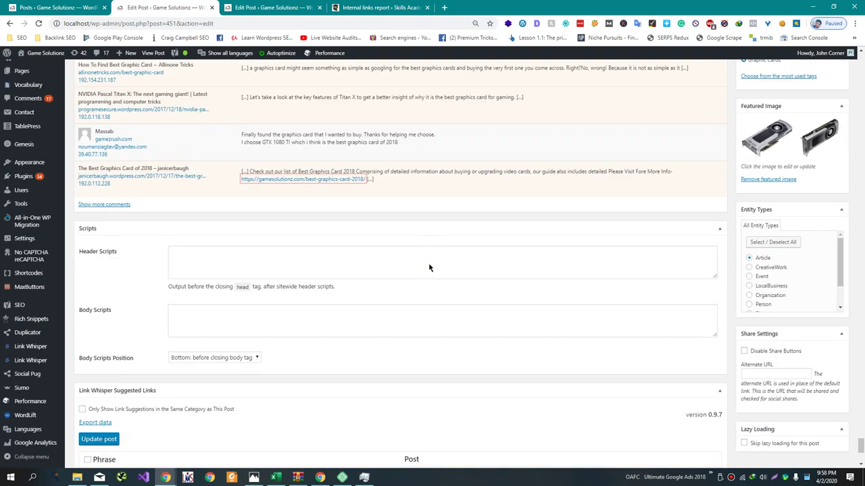
{"action": "scroll", "coordinate": [428, 264], "scroll_direction": "down", "scroll_amount": 3}
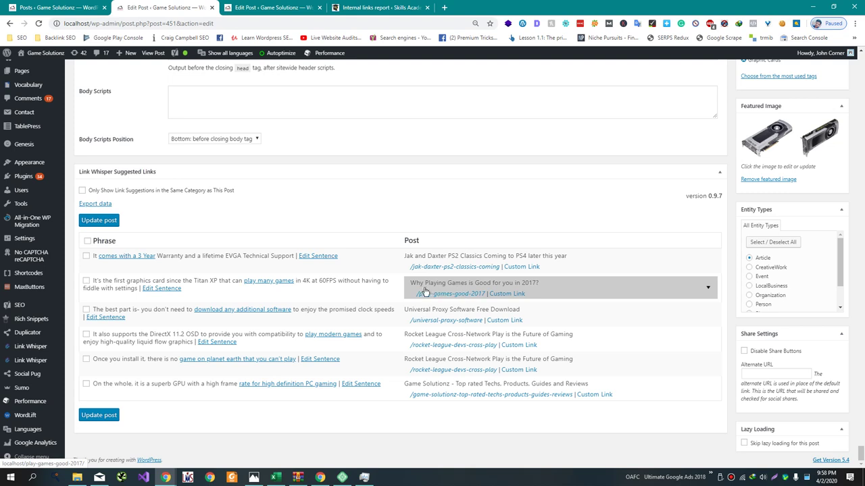
{"action": "left_click", "coordinate": [86, 281]}
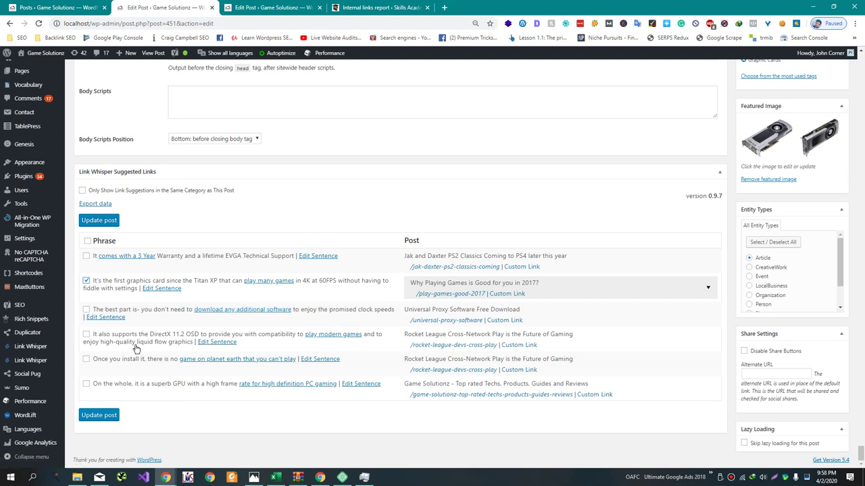
{"action": "left_click", "coordinate": [86, 334]}
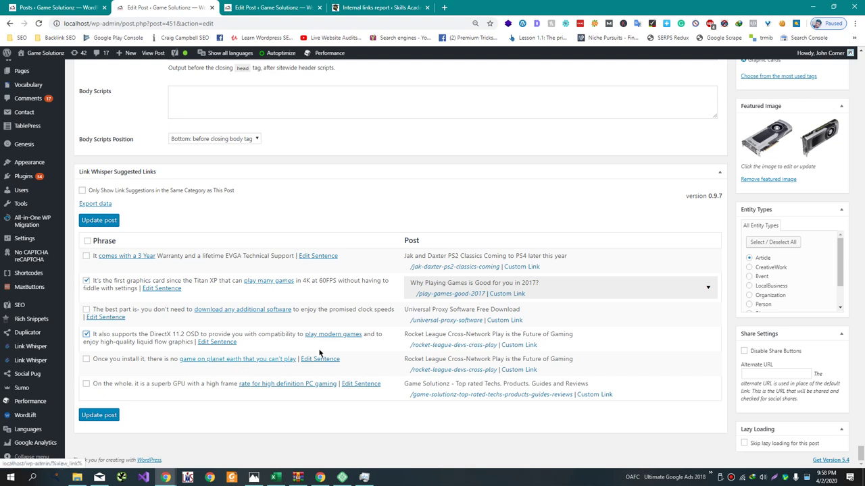
Set the custom link gamesolutionz.com as the target of the "play many games" suggestion and collapse its target options
{"action": "left_click", "coordinate": [496, 298]}
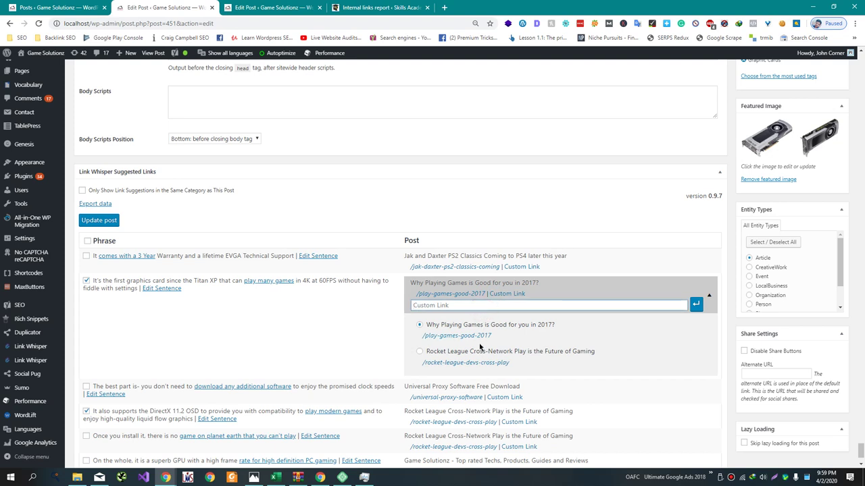
{"action": "left_click", "coordinate": [457, 309]}
{"action": "type", "text": "gamesolutionz.com"}
{"action": "left_click", "coordinate": [696, 304]}
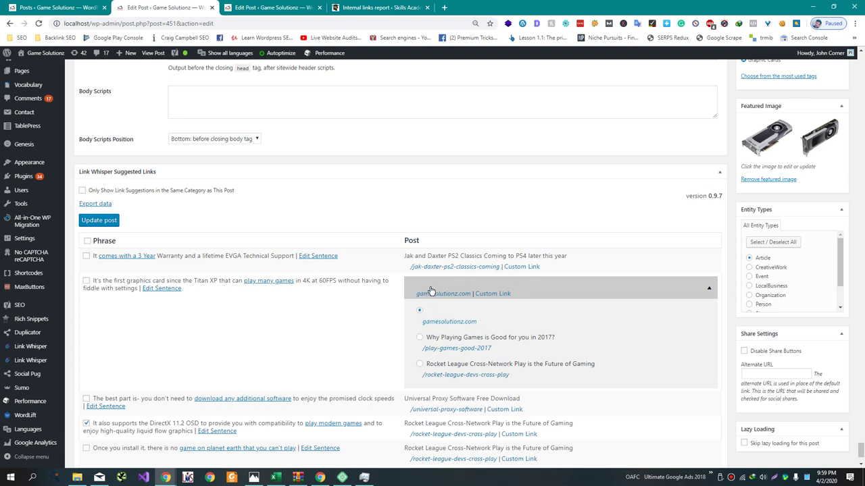
{"action": "left_click", "coordinate": [440, 255]}
{"action": "left_click", "coordinate": [694, 286]}
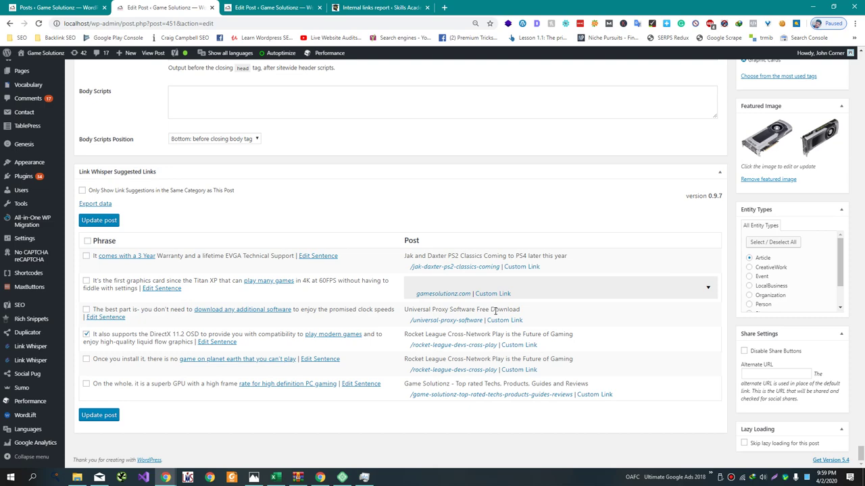
Try the Rocket League post as target for "play many games" and settle on "Why Playing Games is Good for you in 2017?"
{"action": "left_click", "coordinate": [457, 319]}
{"action": "key", "text": "ctrl+shift+Tab"}
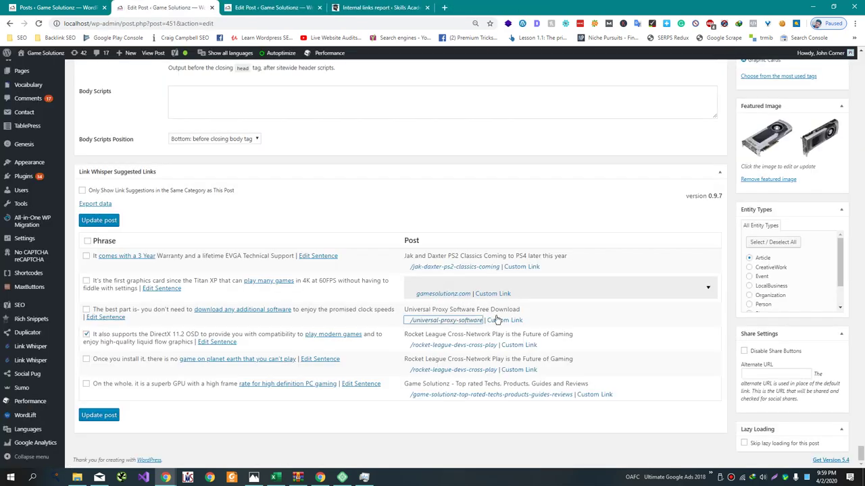
{"action": "left_click", "coordinate": [501, 320]}
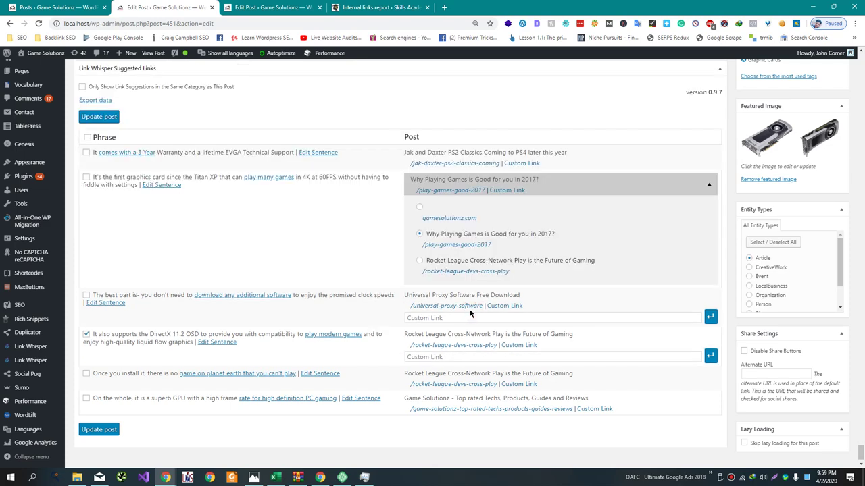
{"action": "left_click", "coordinate": [708, 184]}
{"action": "left_click", "coordinate": [676, 258]}
{"action": "scroll", "coordinate": [676, 256], "scroll_direction": "down", "scroll_amount": 1}
{"action": "left_click", "coordinate": [419, 262]}
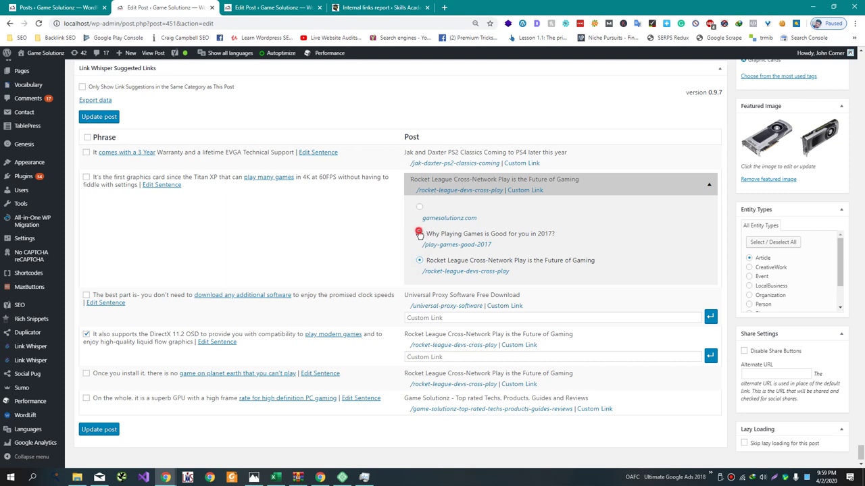
{"action": "left_click", "coordinate": [420, 234]}
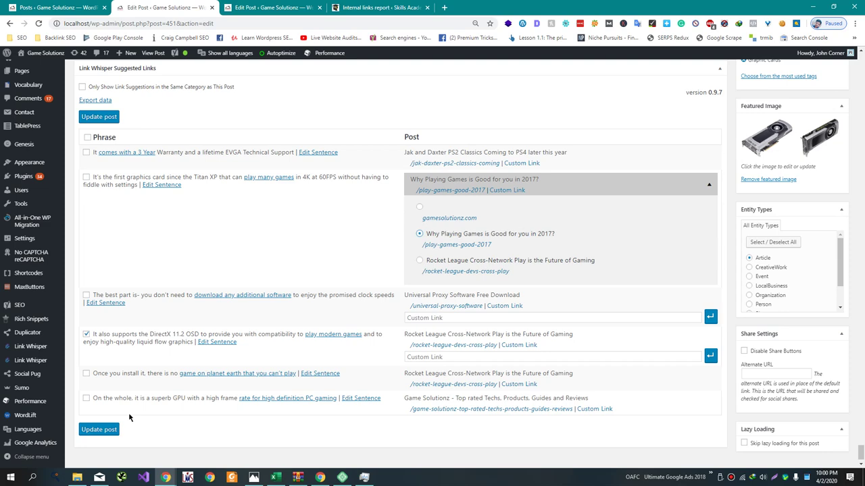
Update the post with the selected link suggestion and open the updated post in a new tab
{"action": "left_click", "coordinate": [101, 433]}
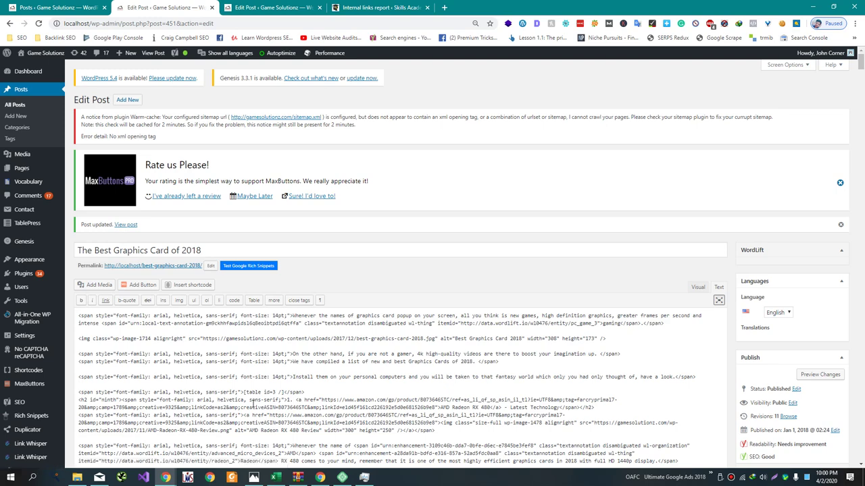
{"action": "right_click", "coordinate": [125, 225]}
{"action": "left_click", "coordinate": [150, 234]}
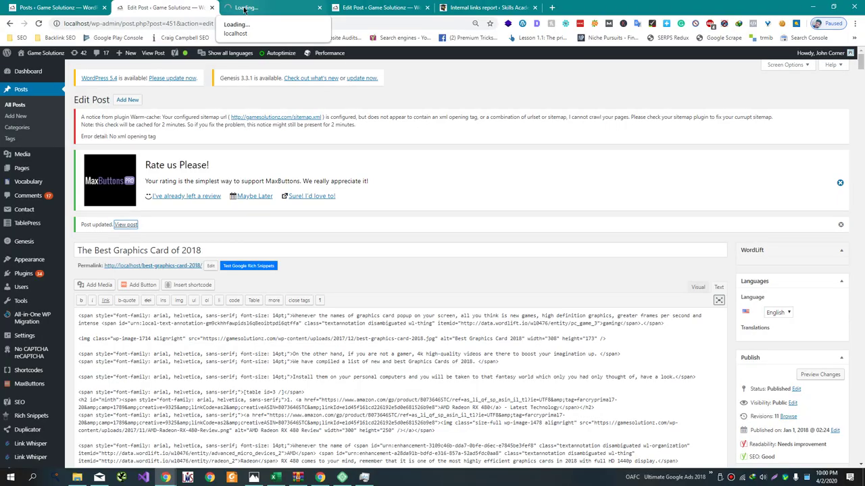
{"action": "scroll", "coordinate": [285, 123], "scroll_direction": "down", "scroll_amount": 5}
{"action": "scroll", "coordinate": [286, 124], "scroll_direction": "down", "scroll_amount": 10}
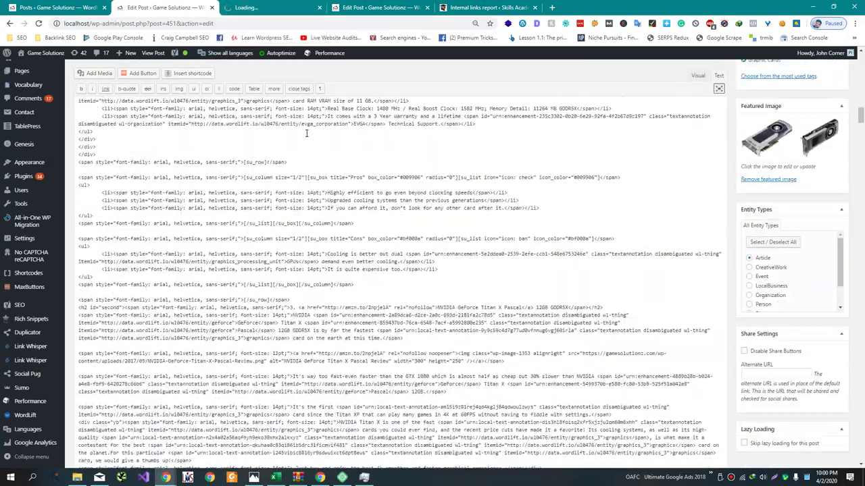
{"action": "key", "text": "ctrl+Tab"}
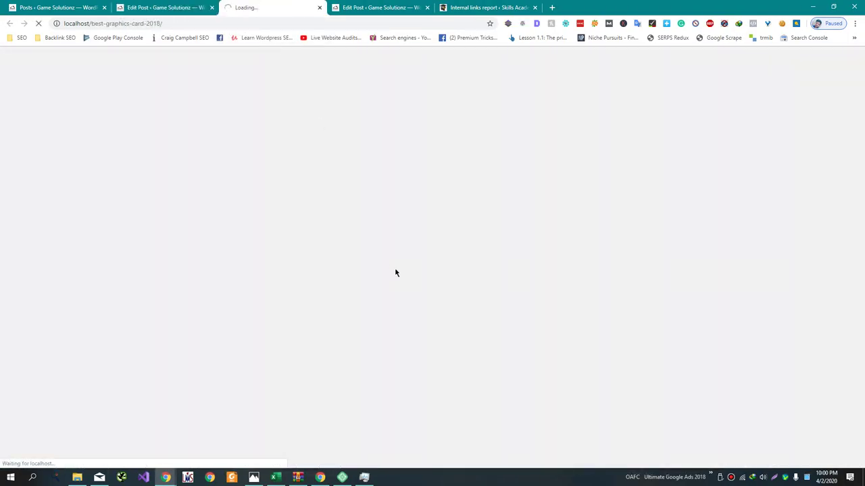
Return to the post editor, dismiss the link confirmation, and inspect the inserted "play many games in 4K at 60FPS without having to fiddle" link
{"action": "key", "text": "ctrl+shift+Tab"}
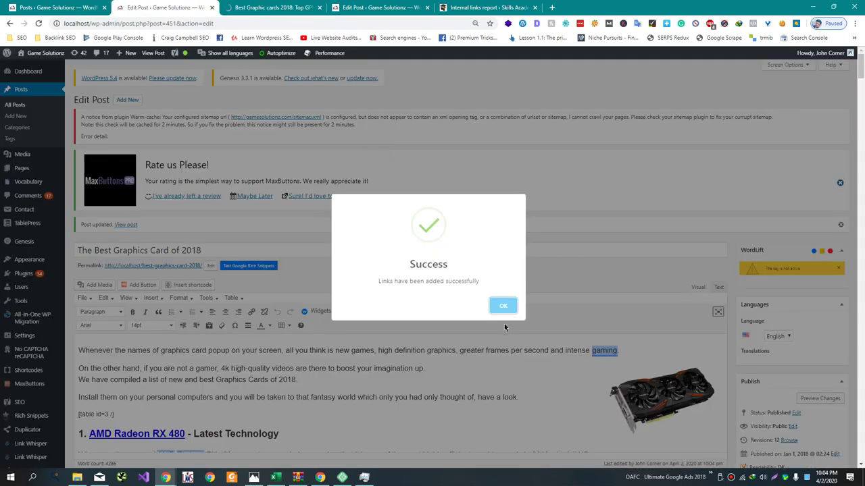
{"action": "left_click", "coordinate": [503, 305]}
{"action": "left_click", "coordinate": [609, 353]}
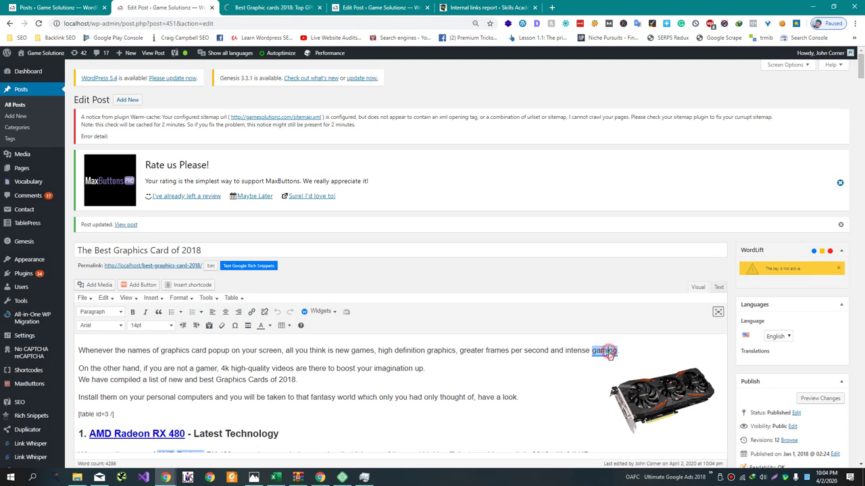
{"action": "scroll", "coordinate": [416, 292], "scroll_direction": "down", "scroll_amount": 5}
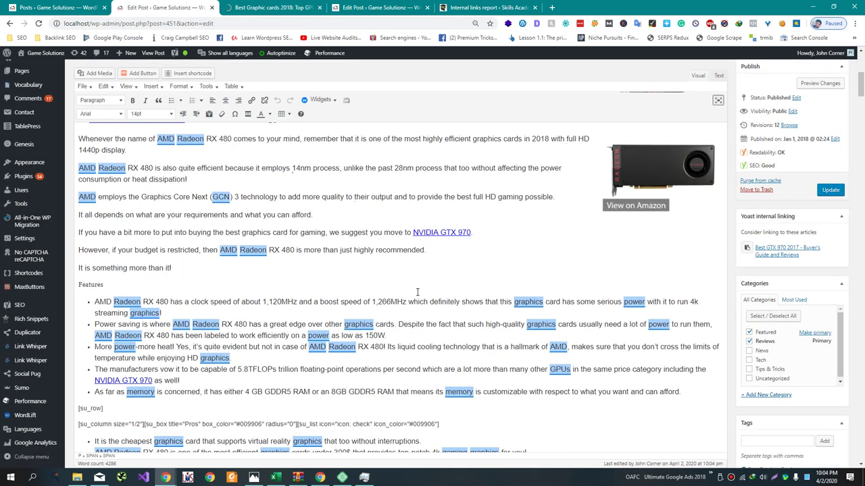
{"action": "scroll", "coordinate": [417, 292], "scroll_direction": "up", "scroll_amount": 5}
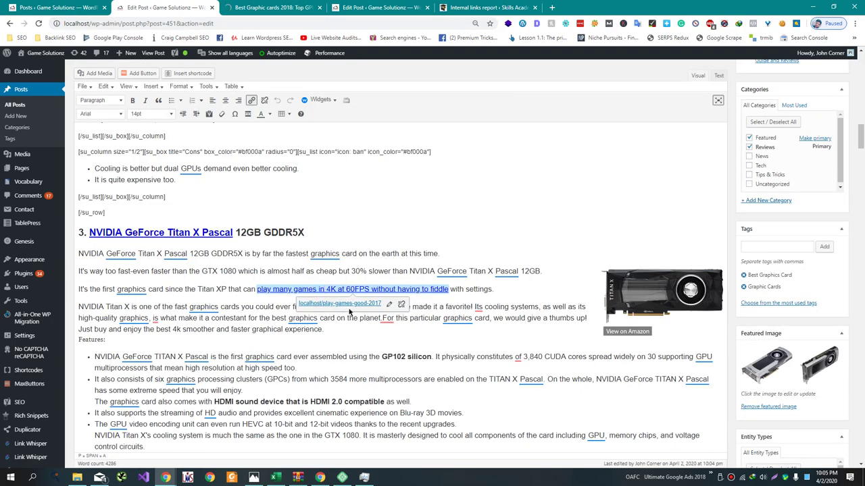
Review the remaining graphics card sections for inserted links such as "play modern games", and go back to the beginning of the post
{"action": "scroll", "coordinate": [363, 315], "scroll_direction": "down", "scroll_amount": 15}
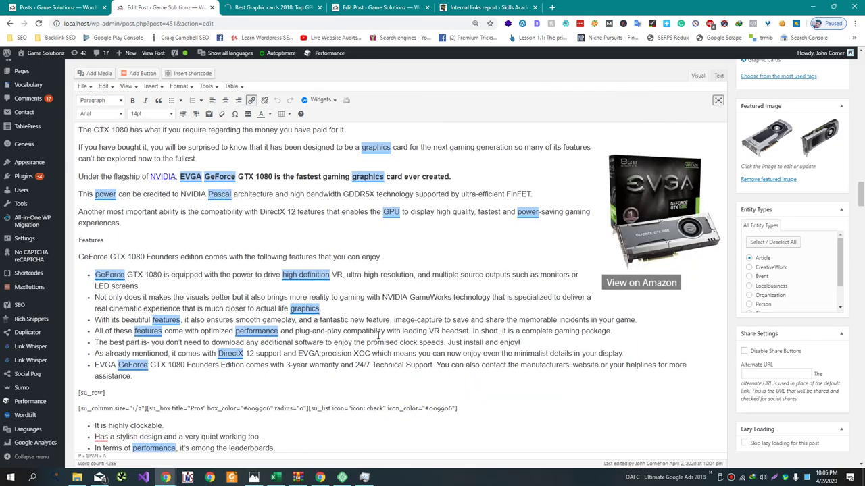
{"action": "scroll", "coordinate": [379, 336], "scroll_direction": "down", "scroll_amount": 10}
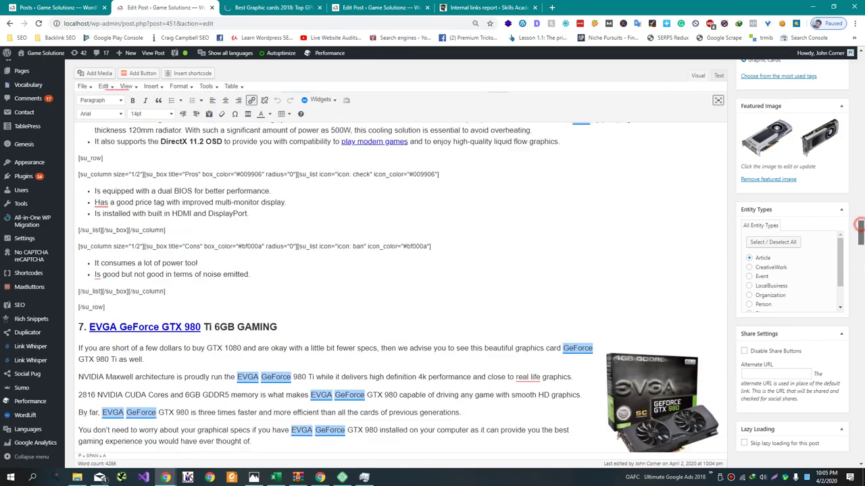
{"action": "left_click_drag", "start_coordinate": [860, 225], "coordinate": [860, 73]}
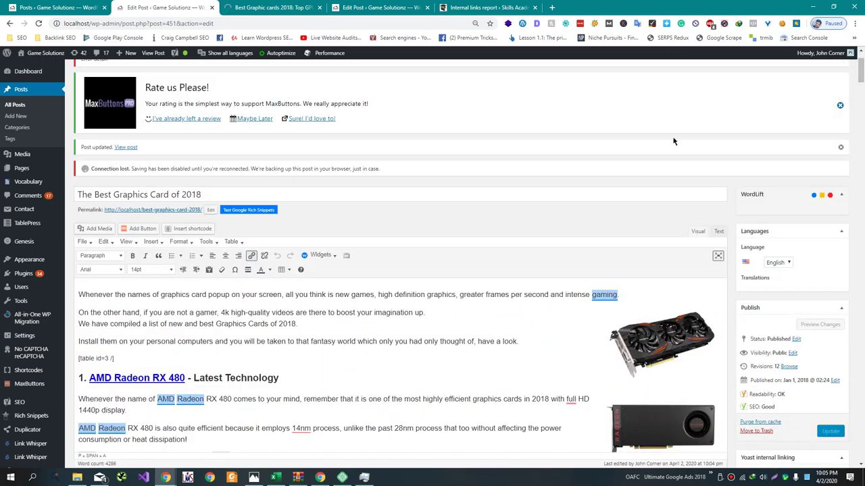